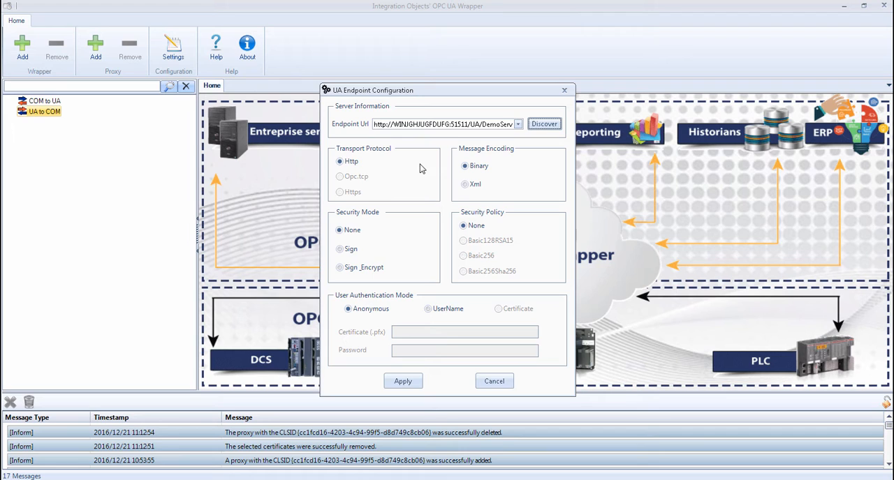
Try the Sign and Sign_Encrypt security modes, then apply the UA endpoint configuration with security mode None
click(340, 250)
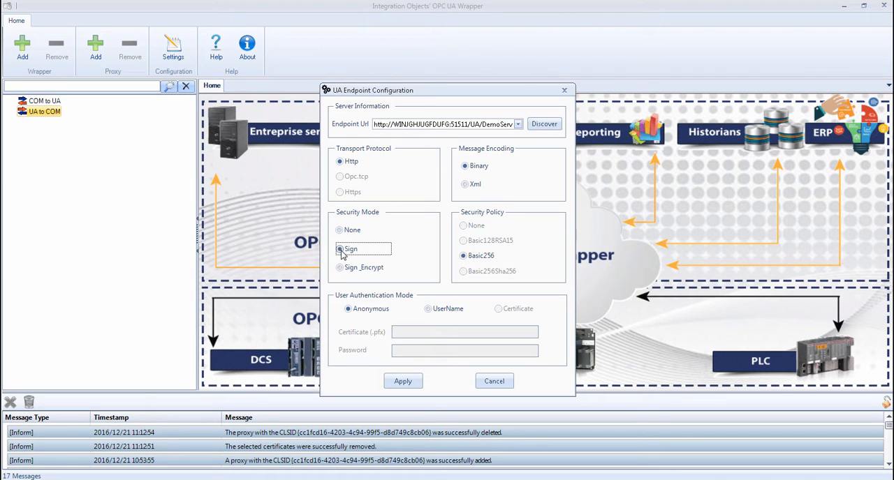
click(341, 268)
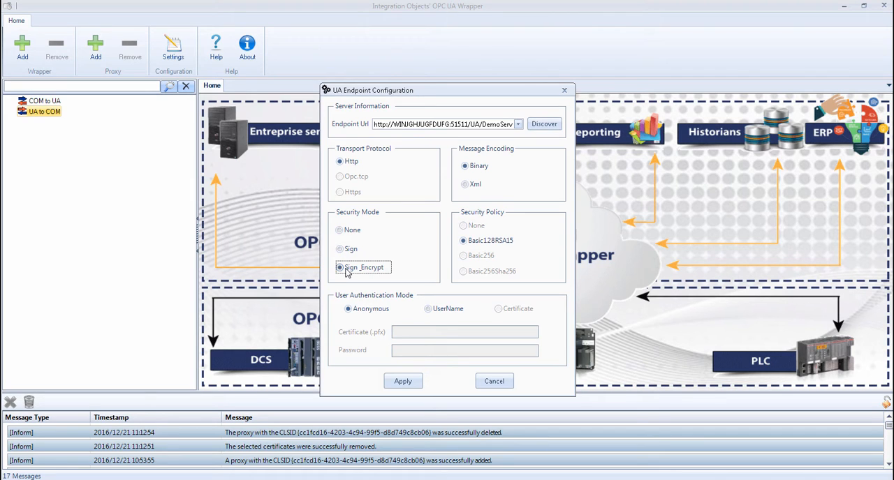
click(340, 232)
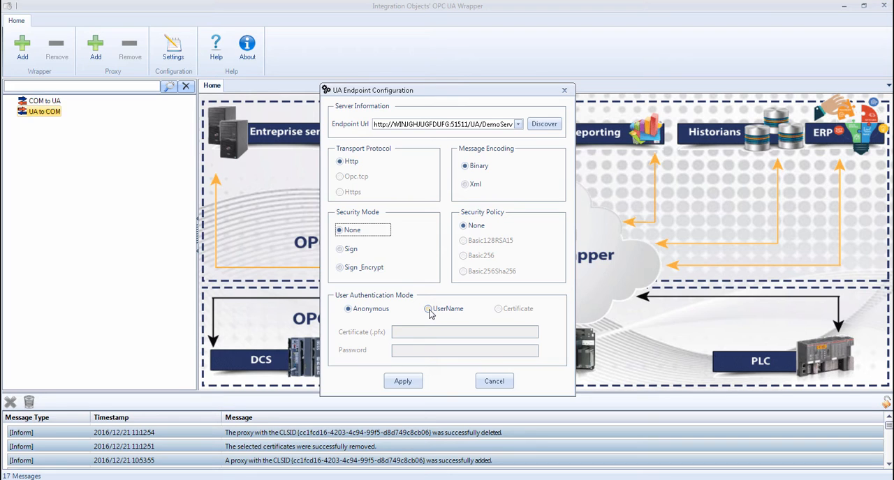
click(404, 382)
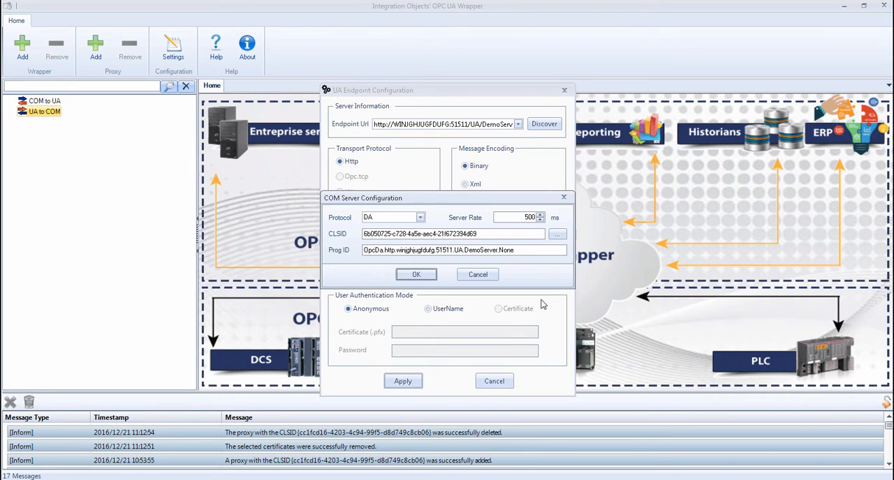
Append ProxyTest to the COM server's Prog ID, keep the DA protocol and set the server rate to 800 ms
click(522, 250)
click(415, 220)
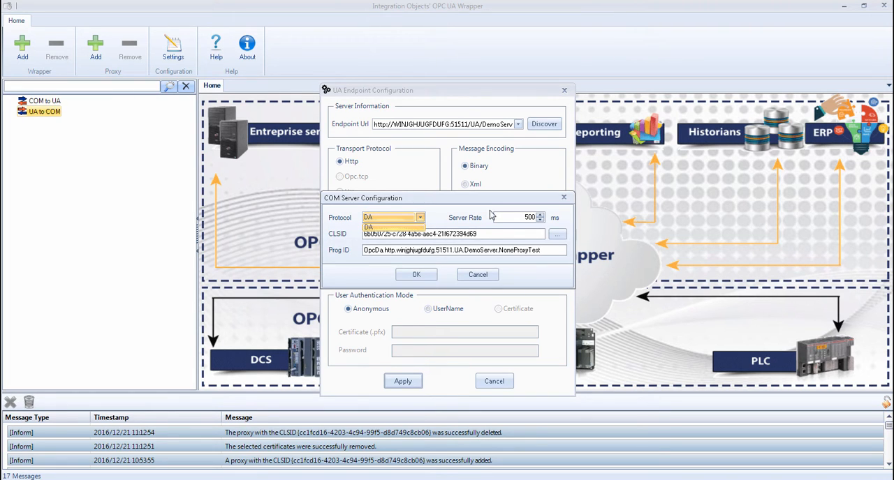
click(532, 219)
double_click(532, 219)
text(8)
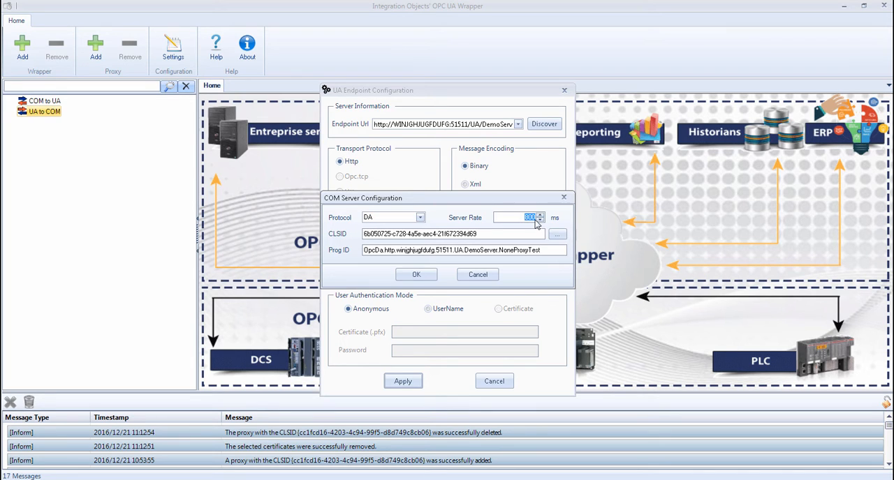
Generate a new CLSID for the COM server and confirm the configuration to add the proxy
click(557, 236)
click(556, 235)
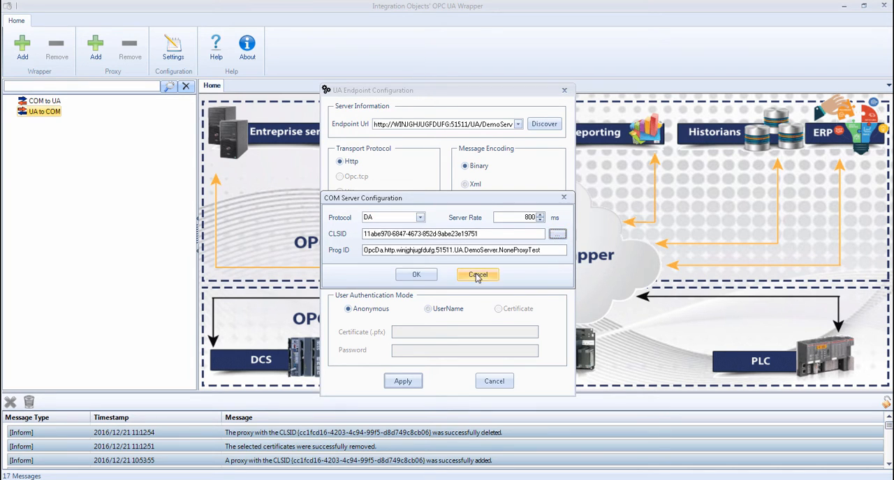
click(423, 278)
key(Return)
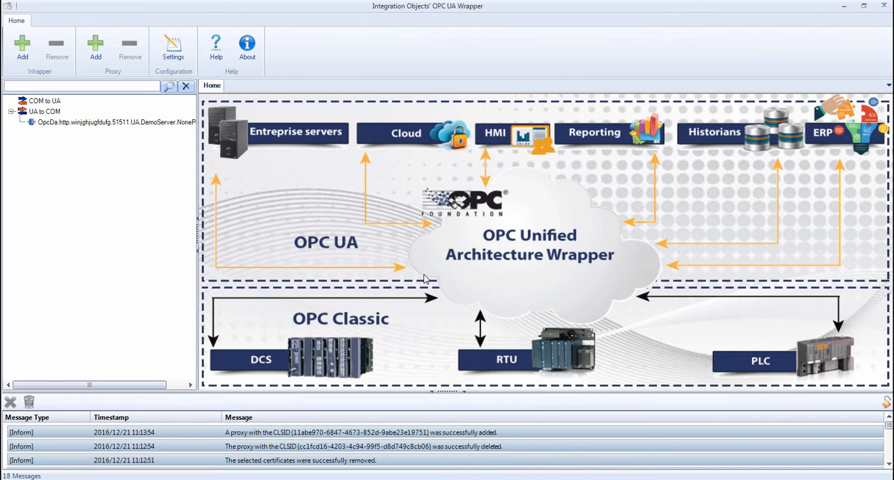
Open the new NoneProxyTest proxy's configuration and view its certificates
click(107, 123)
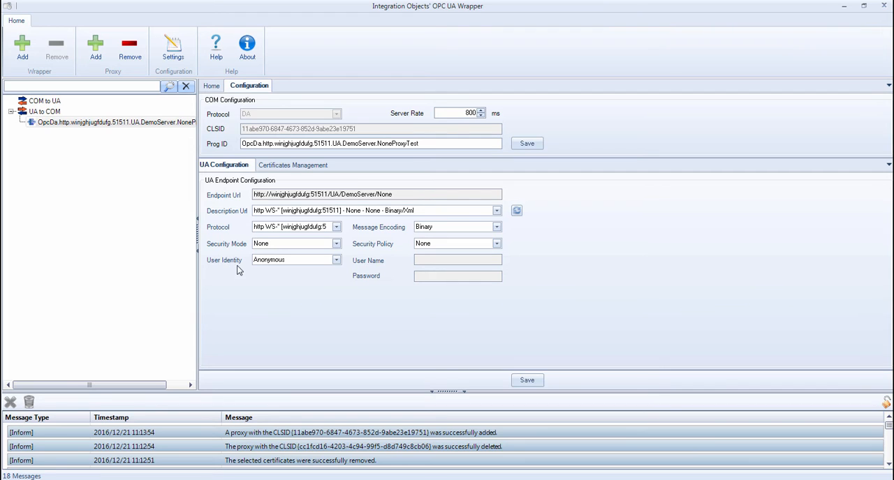
click(279, 166)
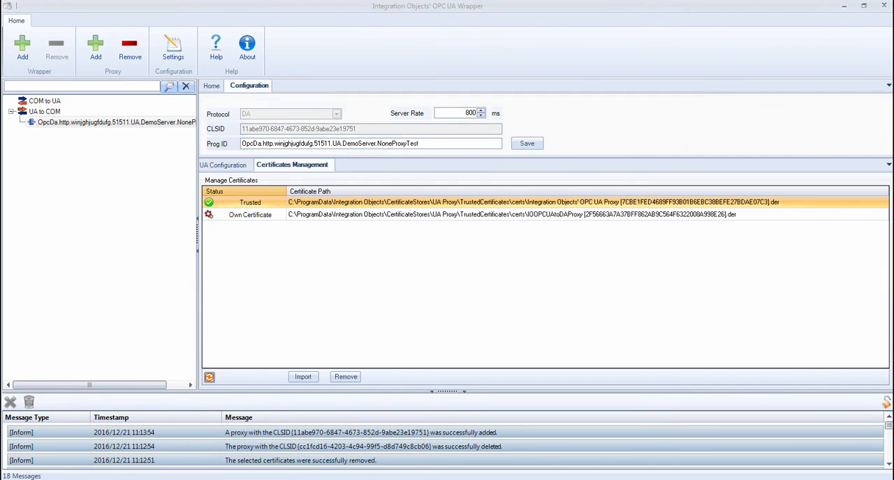
Switch to OPC EasyArchiver and try to connect to the local OPC DA server OpcDa.http.winjghjugfdufg.51511.UA.DemoServer.NoneProxyTest
click(258, 466)
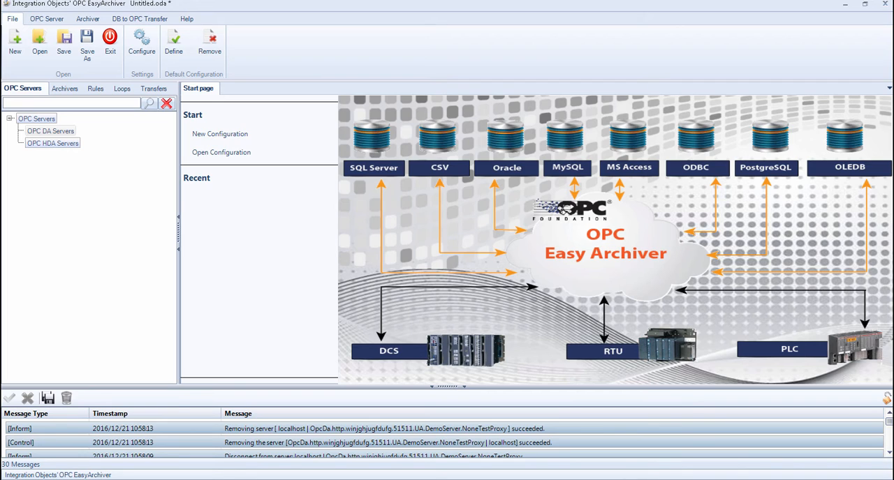
right_click(43, 134)
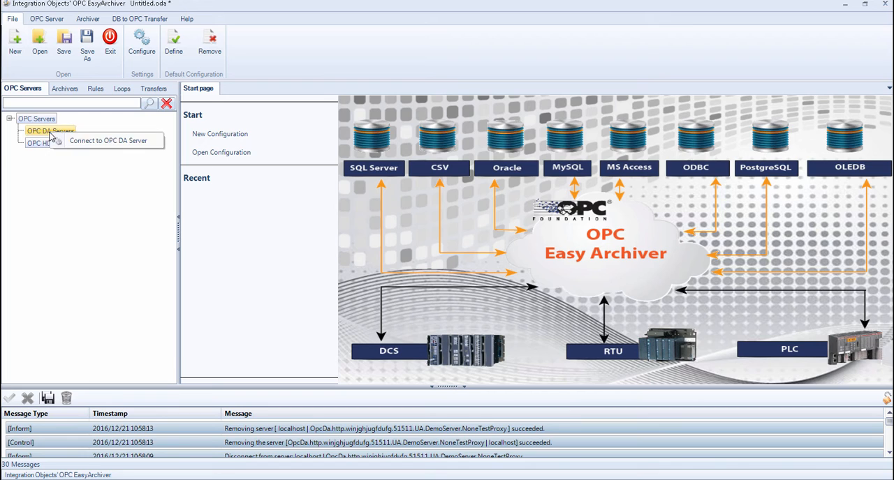
click(108, 142)
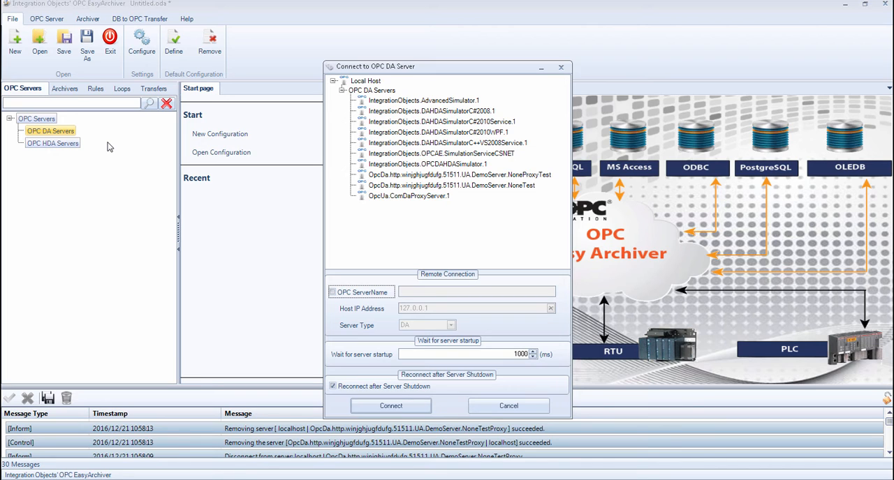
click(543, 176)
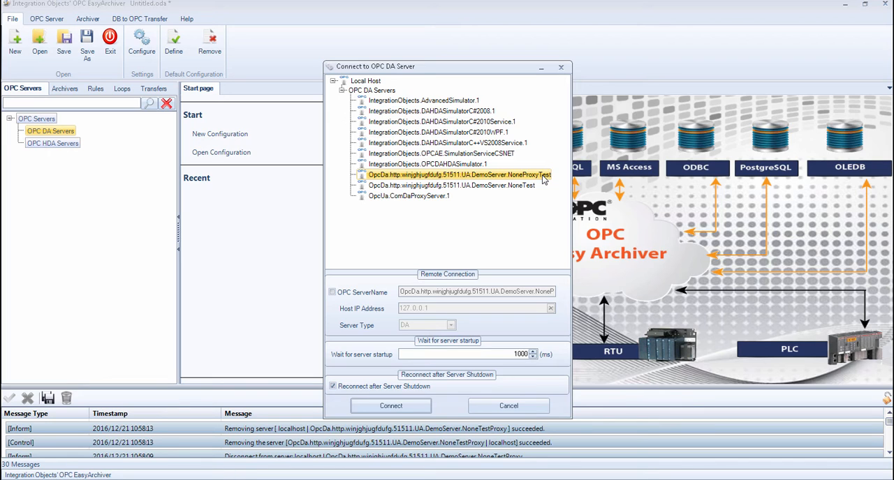
click(417, 407)
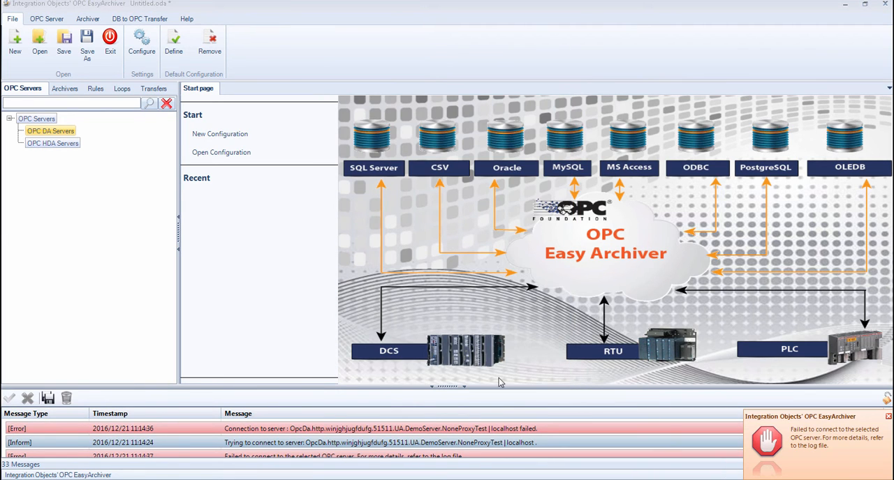
click(392, 431)
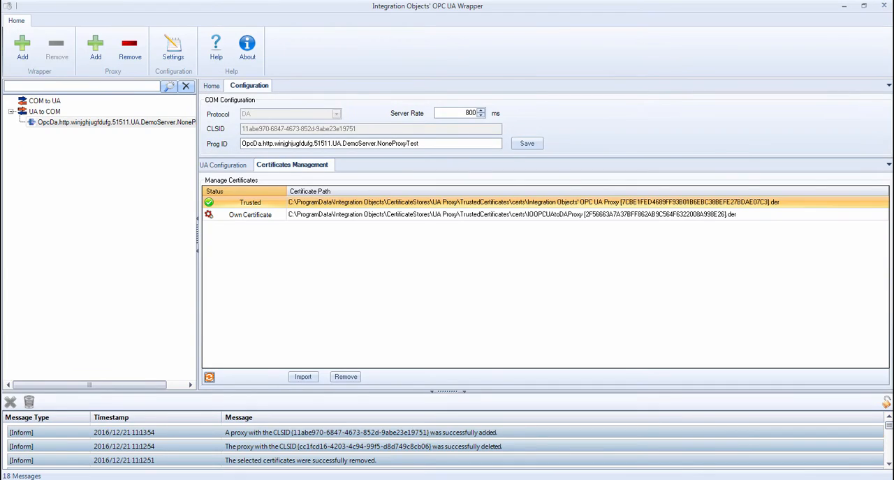
Refresh the proxy's certificate list in OPC UA Wrapper and trust the rejected UA Demo Server certificate
click(209, 378)
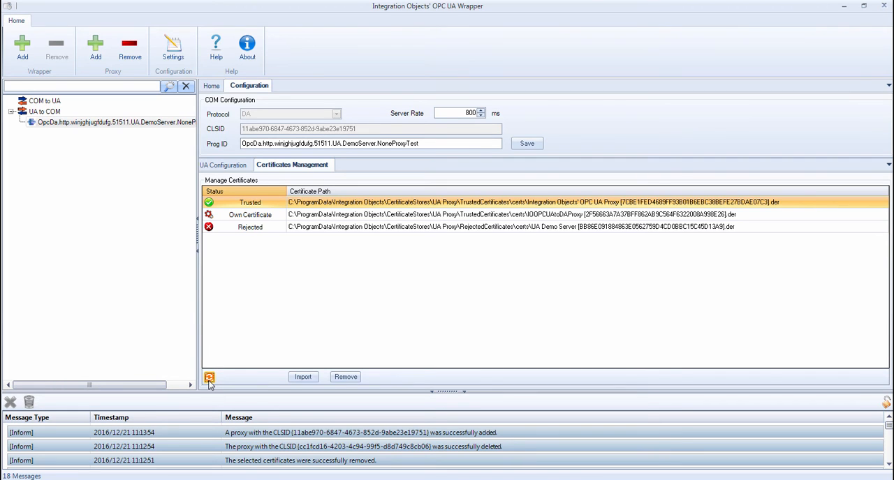
click(532, 229)
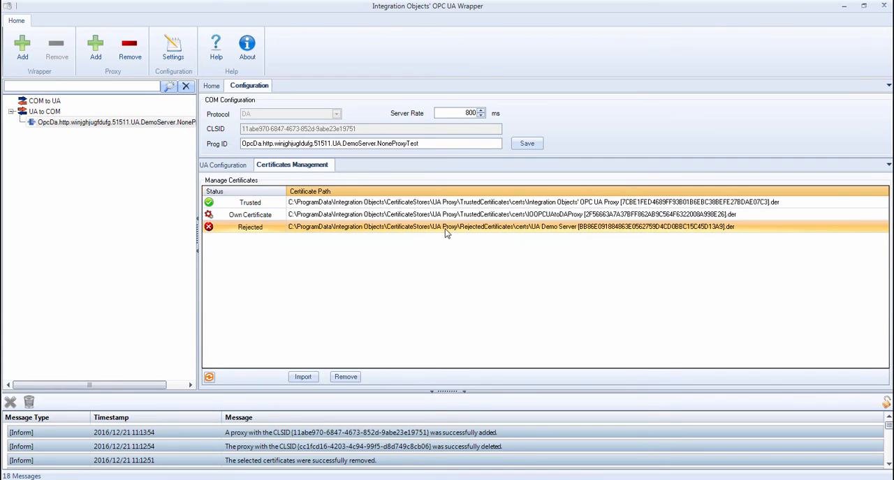
right_click(434, 229)
click(469, 241)
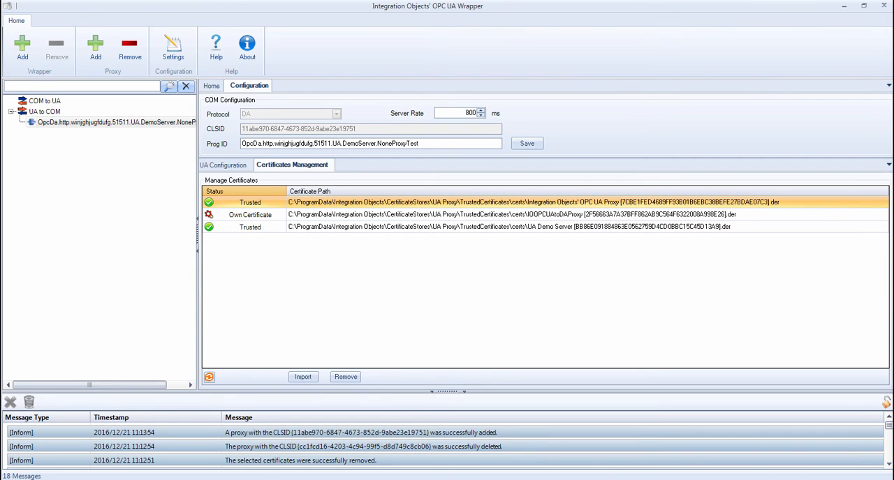
Return to OPC EasyArchiver and connect to the local OPC DA server ending in NoneProxyTest again
click(258, 479)
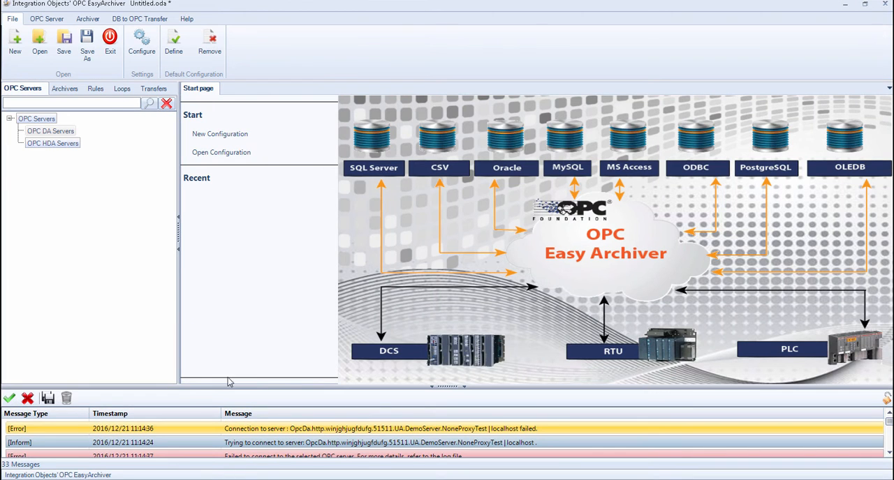
right_click(67, 132)
click(90, 139)
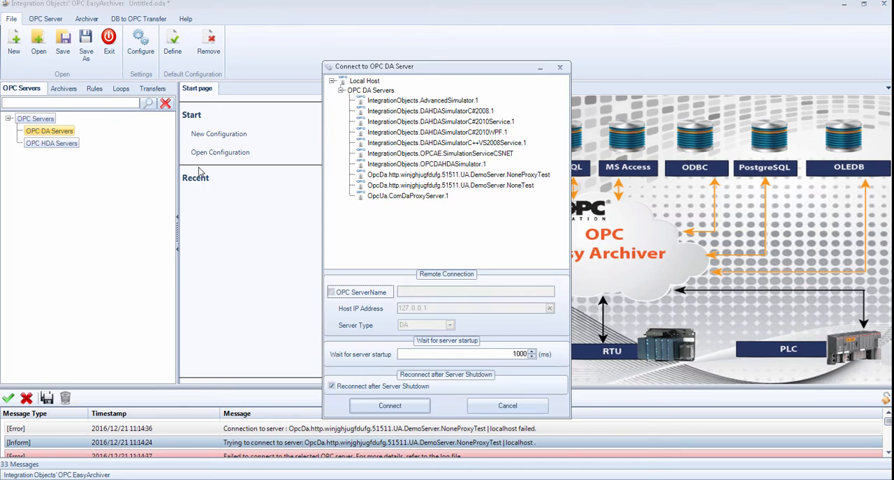
click(517, 175)
click(417, 407)
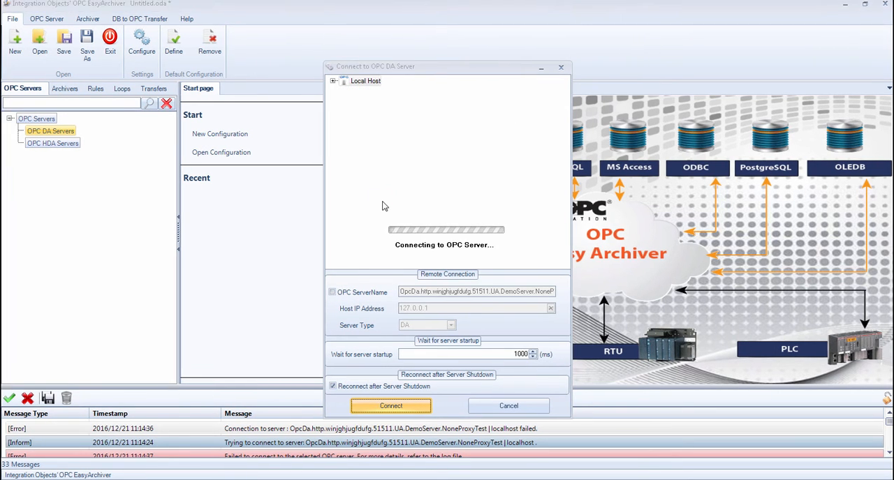
Add a group with the default properties to the connected NoneProxyTest server
right_click(92, 143)
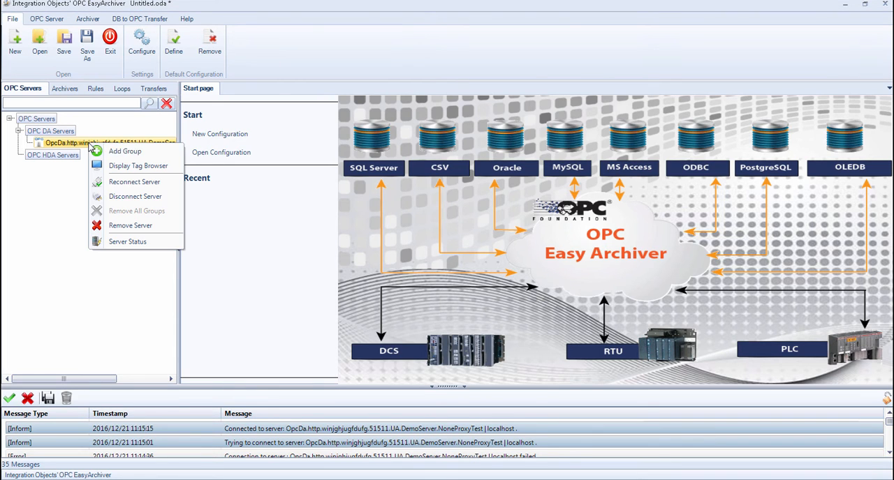
click(129, 155)
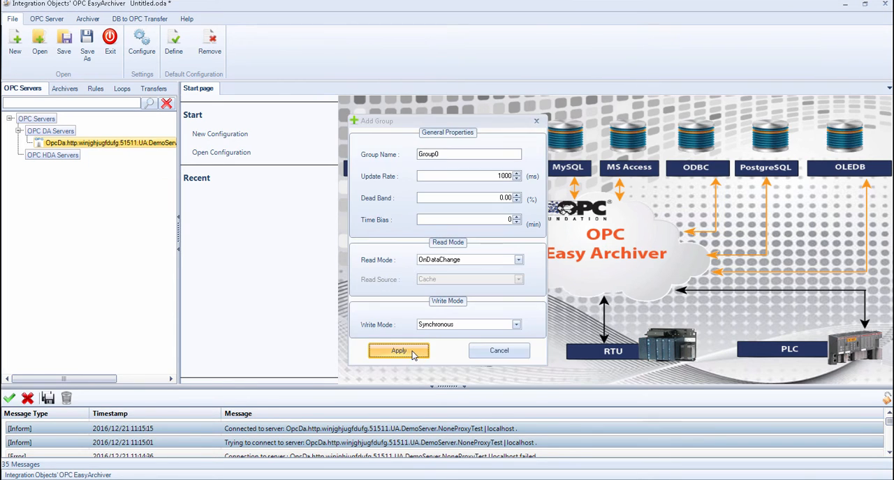
click(393, 351)
Add all items of the Dynamic branch under Data to Group0
right_click(58, 156)
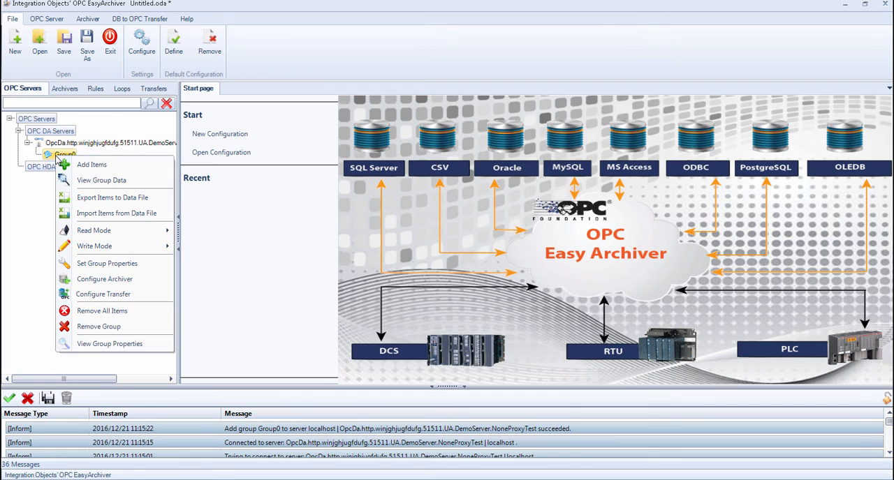
click(91, 165)
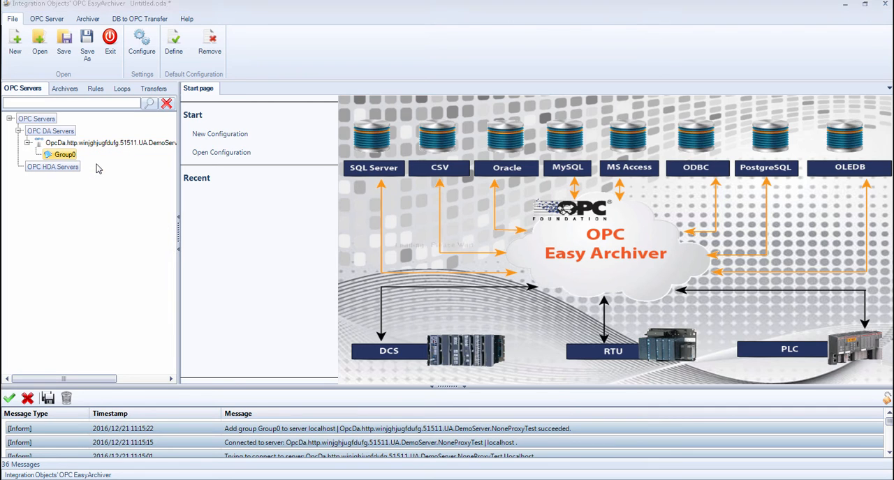
click(244, 199)
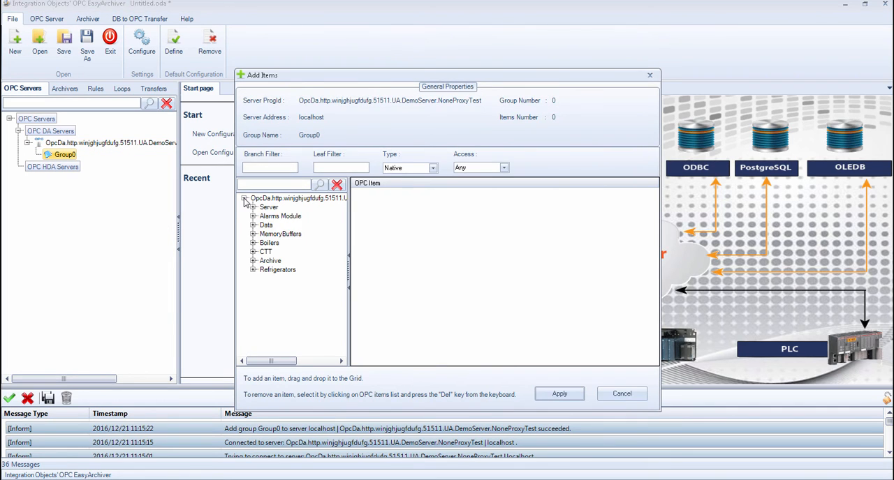
click(252, 225)
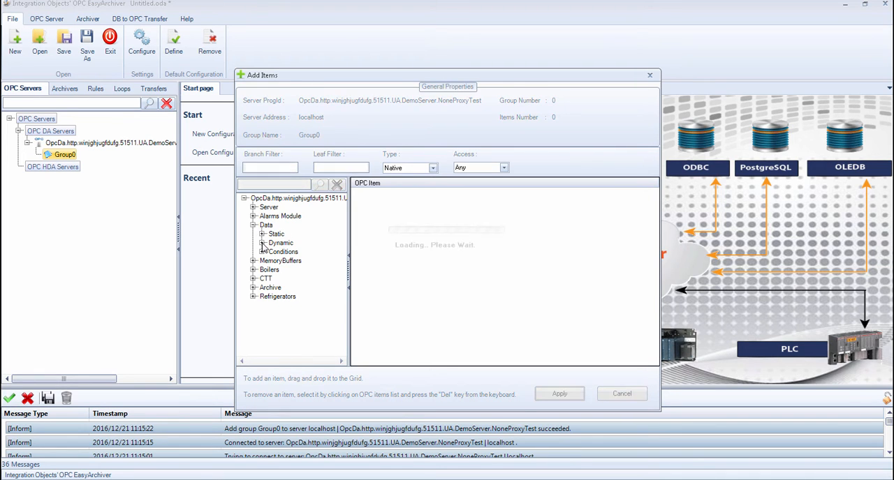
click(262, 243)
right_click(278, 243)
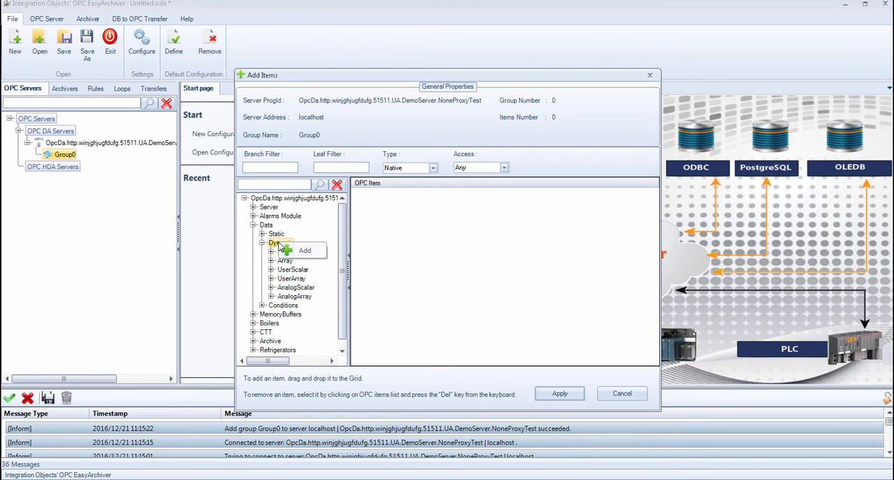
click(305, 249)
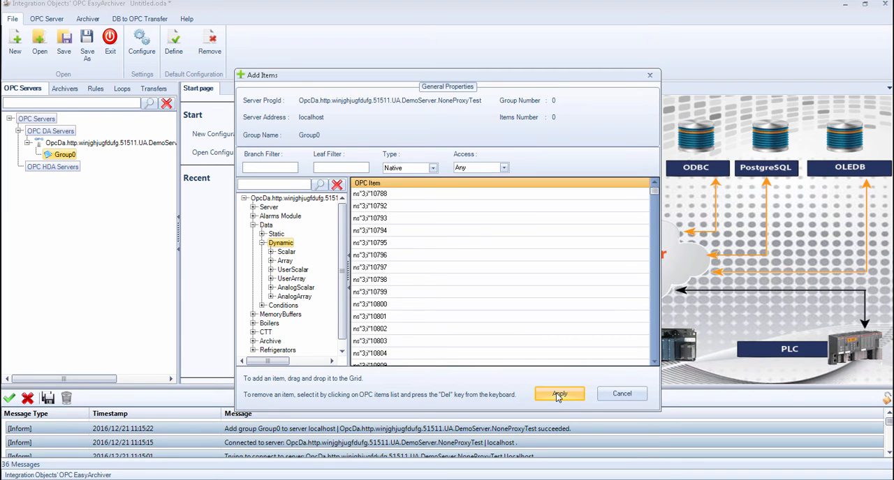
click(559, 395)
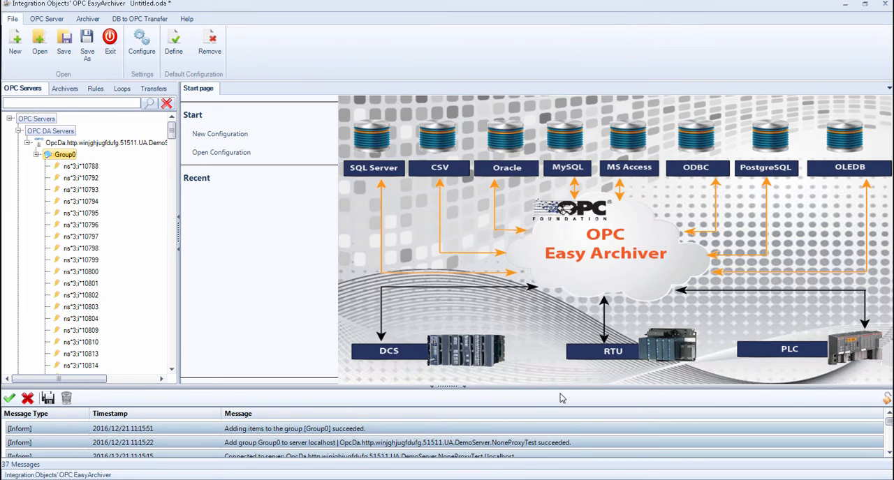
Display the live data of Group0's items and collapse the group in the server tree
right_click(56, 156)
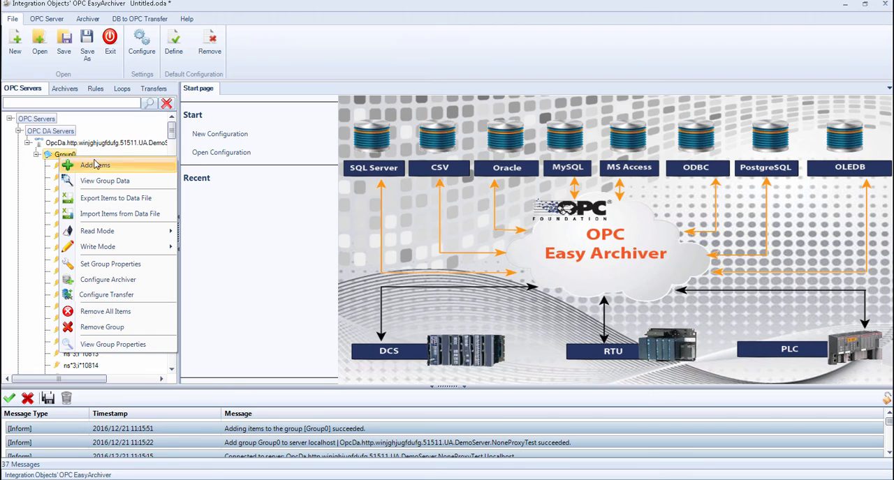
click(130, 182)
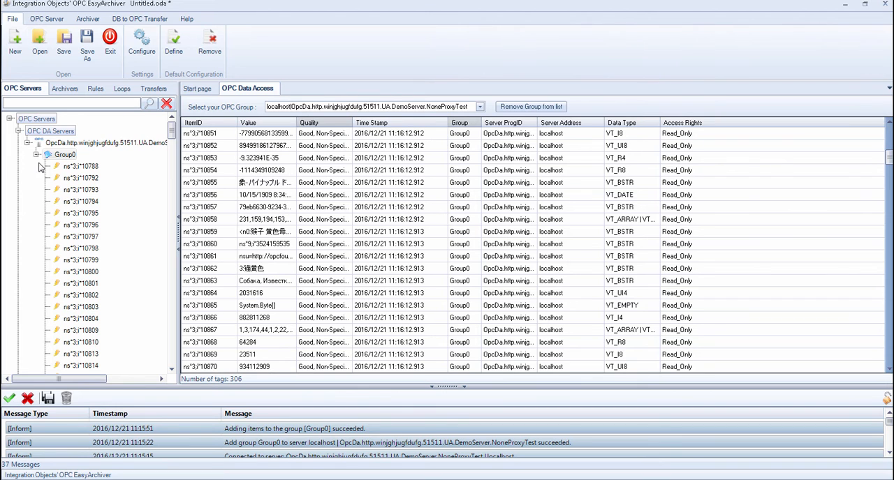
click(36, 155)
Add a second group with the default properties to the NoneProxyTest server
right_click(74, 142)
click(107, 150)
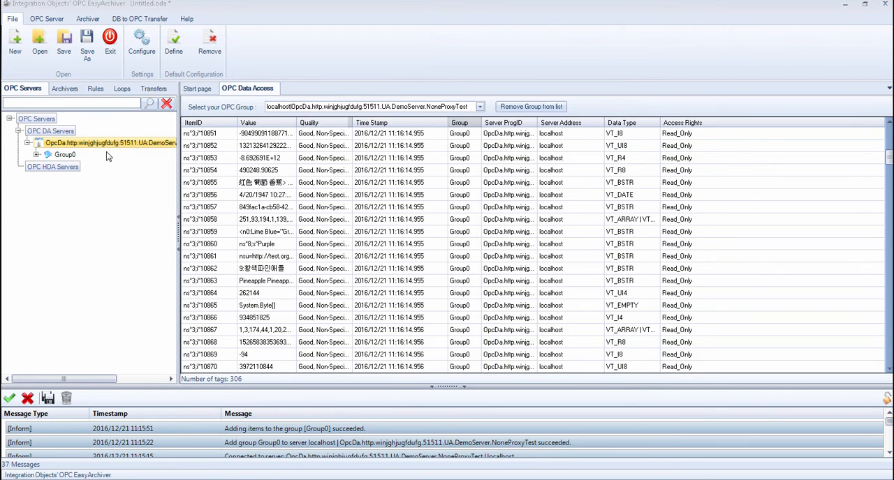
click(399, 351)
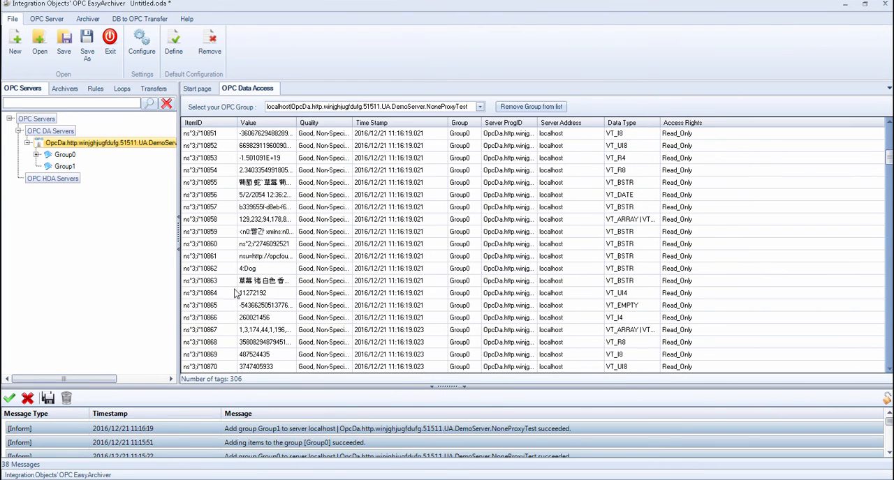
Add the Data > Static > Scalar items from BooleanValue through DoubleValue to Group1
right_click(71, 168)
click(105, 173)
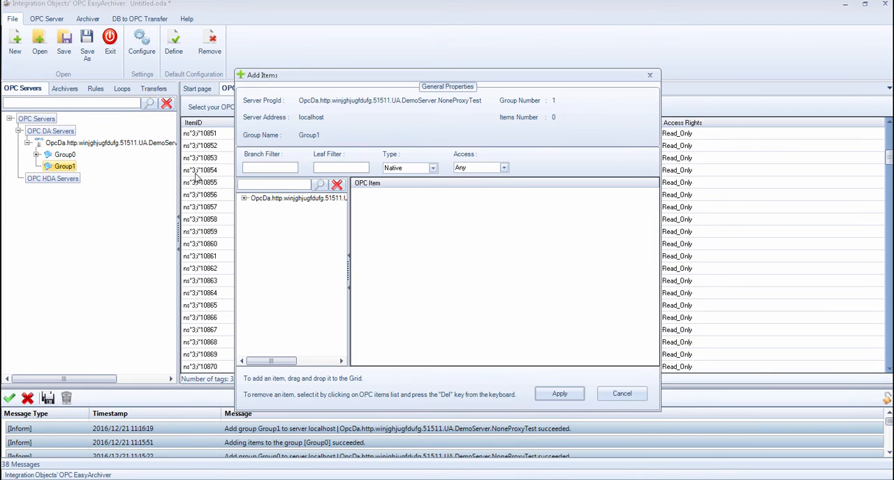
click(244, 199)
click(253, 226)
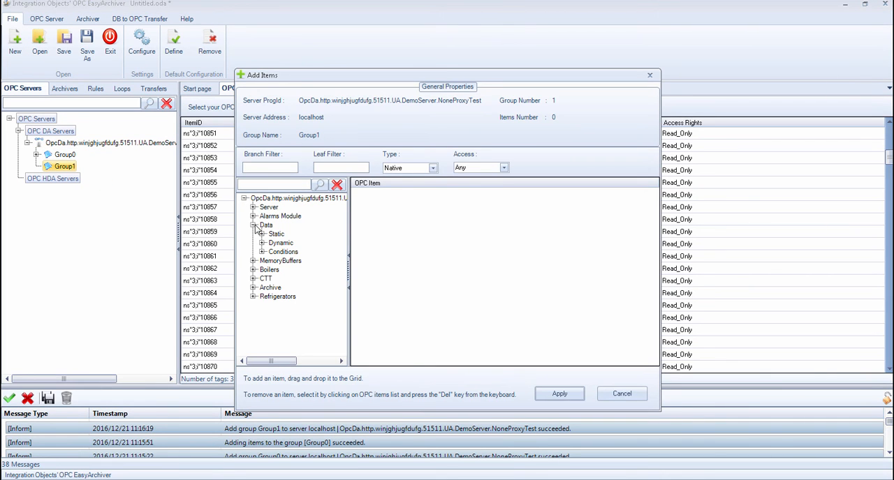
click(262, 234)
click(271, 243)
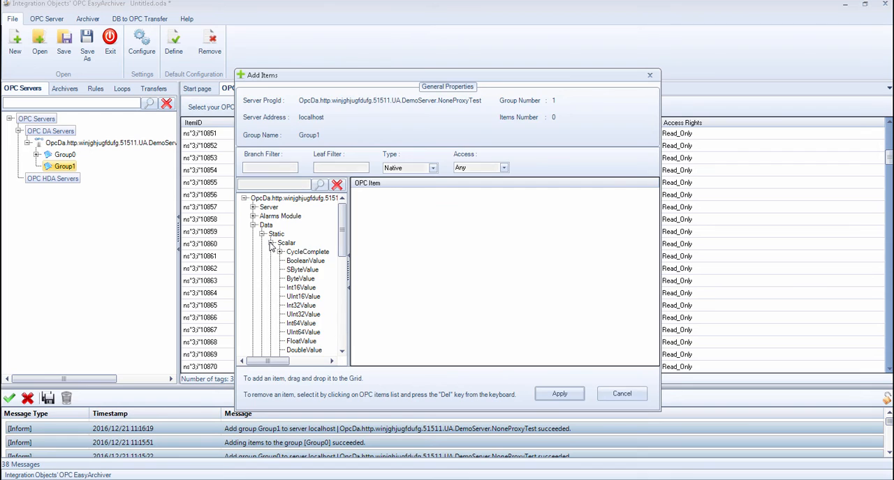
click(306, 262)
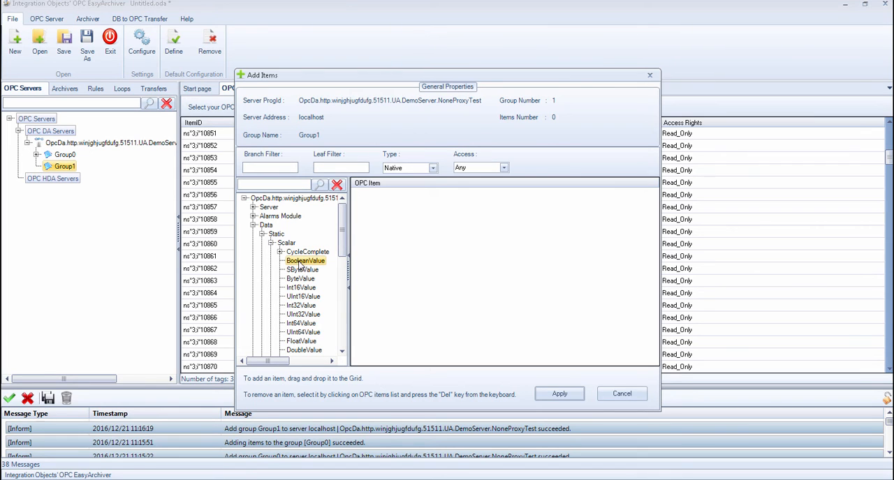
shift+click(307, 354)
drag(308, 351, 433, 328)
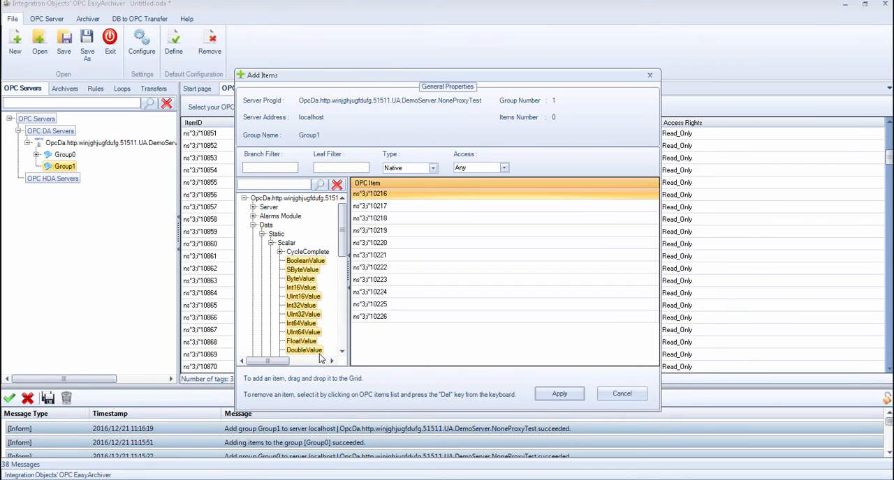
click(560, 393)
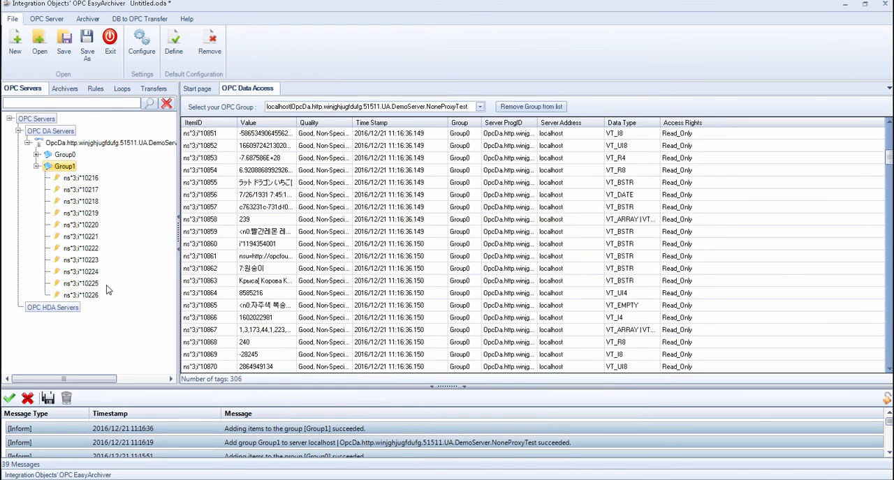
View the item properties of item 10219 in Group1, check its current value, and close them
right_click(90, 214)
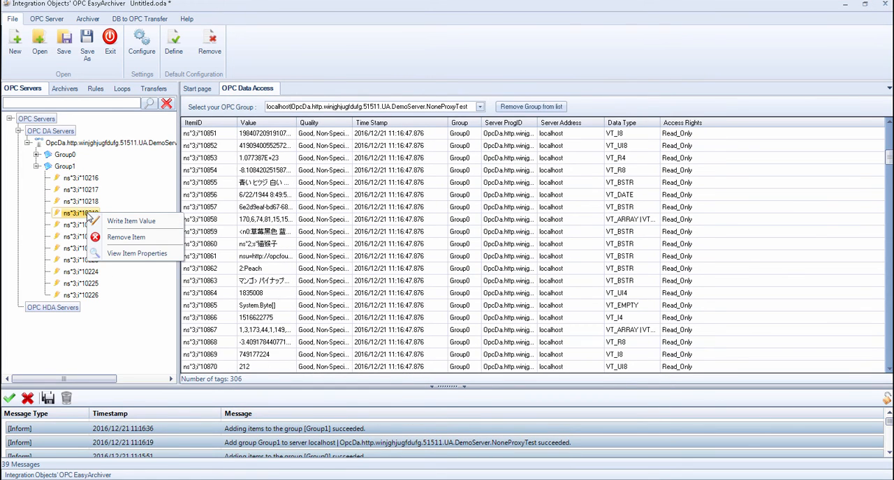
click(140, 254)
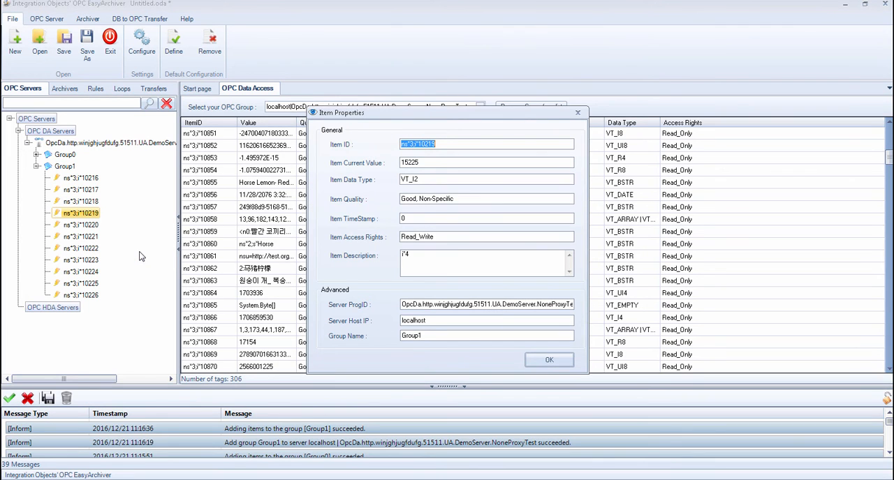
drag(431, 162, 384, 171)
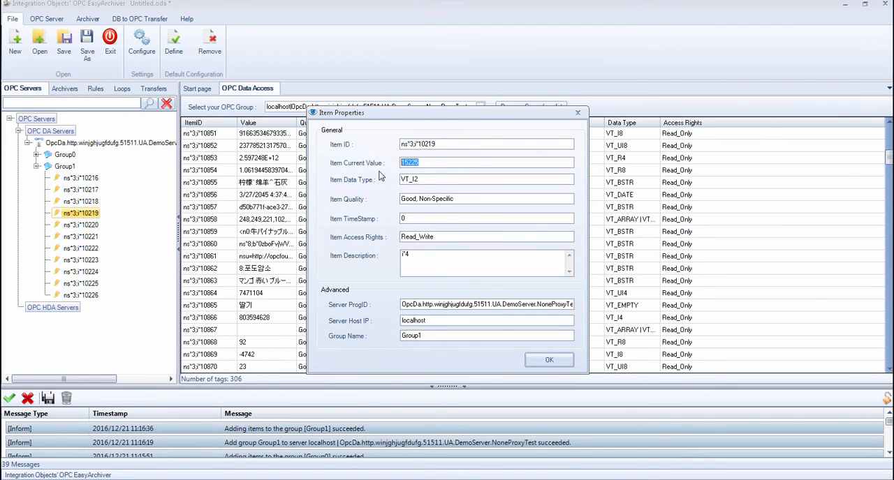
click(549, 360)
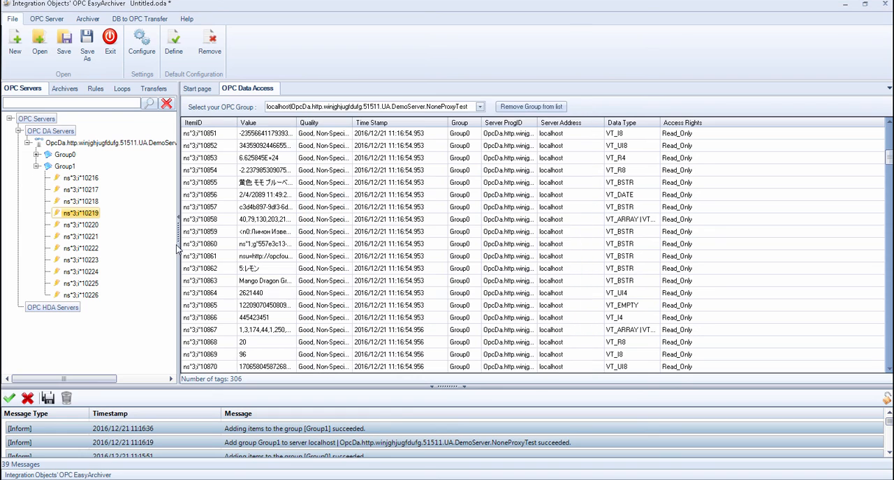
Write the value 55 to item 10219 in Group1
right_click(98, 219)
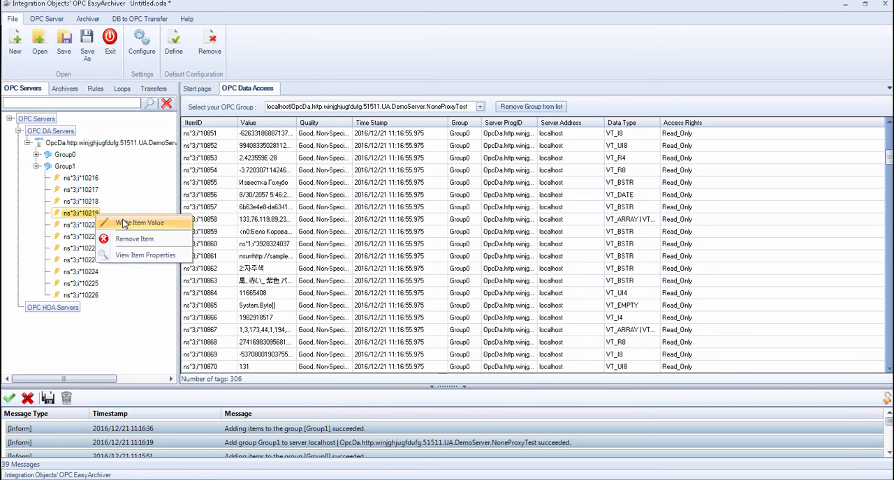
click(132, 223)
text(55)
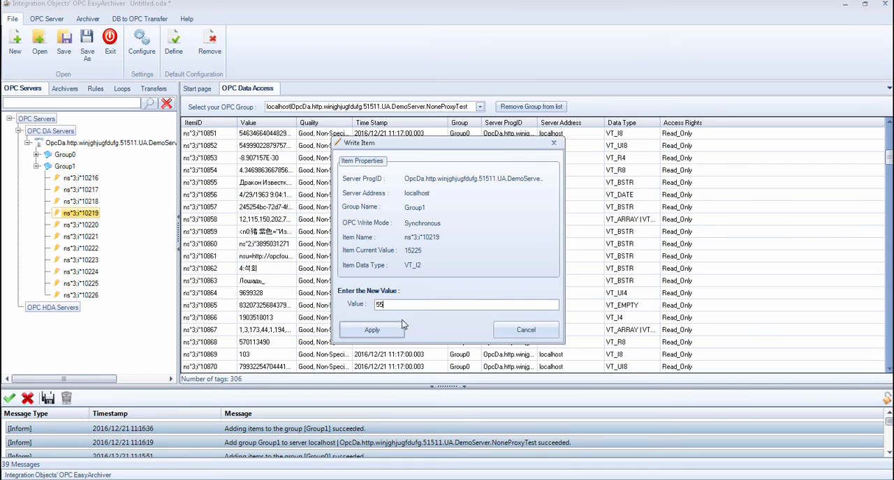
click(390, 331)
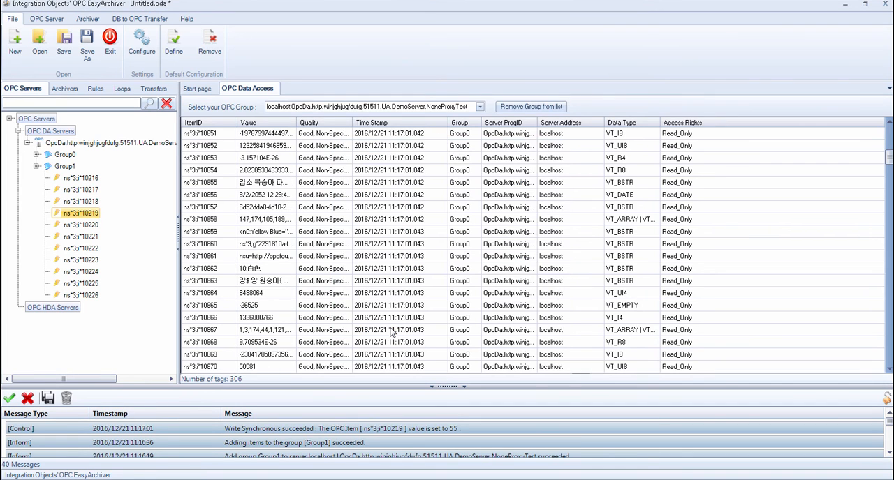
Reopen the properties of item 10219 to verify its current value after the write, and close them
right_click(91, 214)
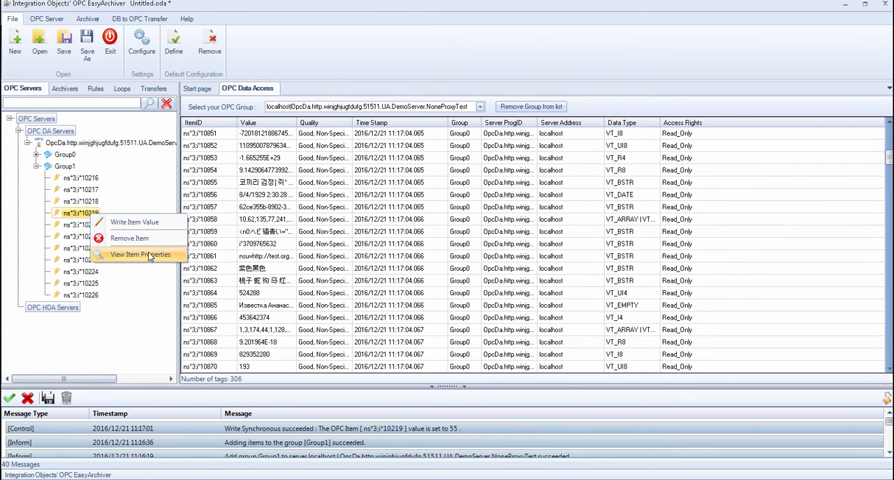
click(144, 255)
drag(414, 162, 402, 162)
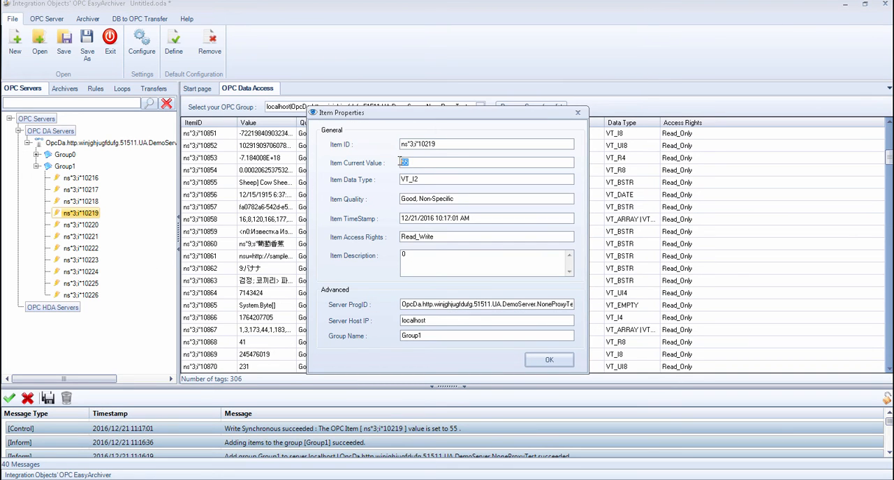
click(549, 360)
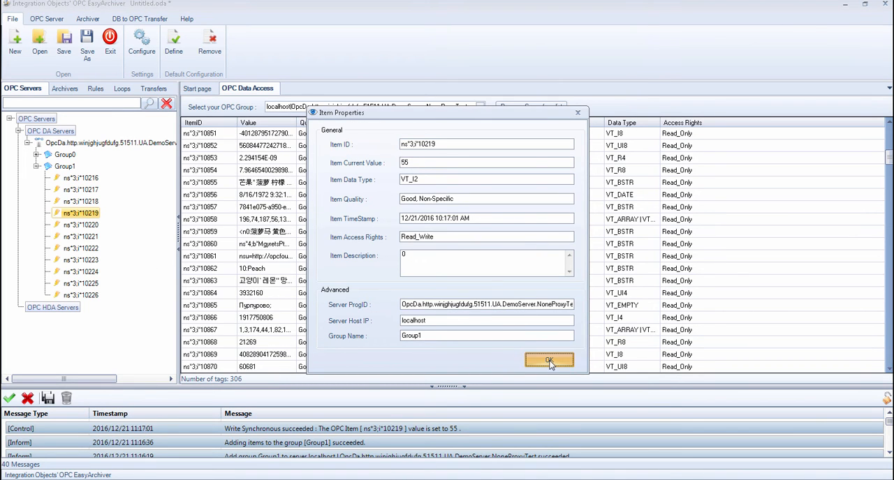
Remove all items from Group1 and delete the emptied group, confirming both removals
right_click(70, 169)
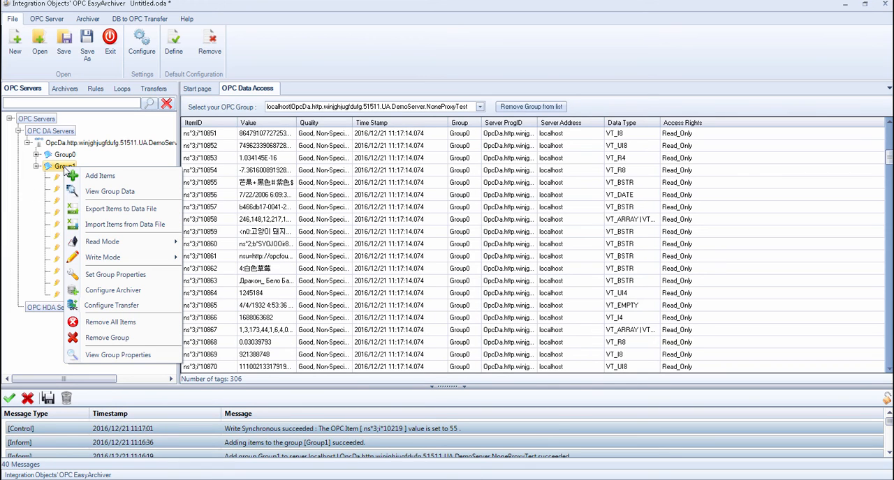
click(120, 322)
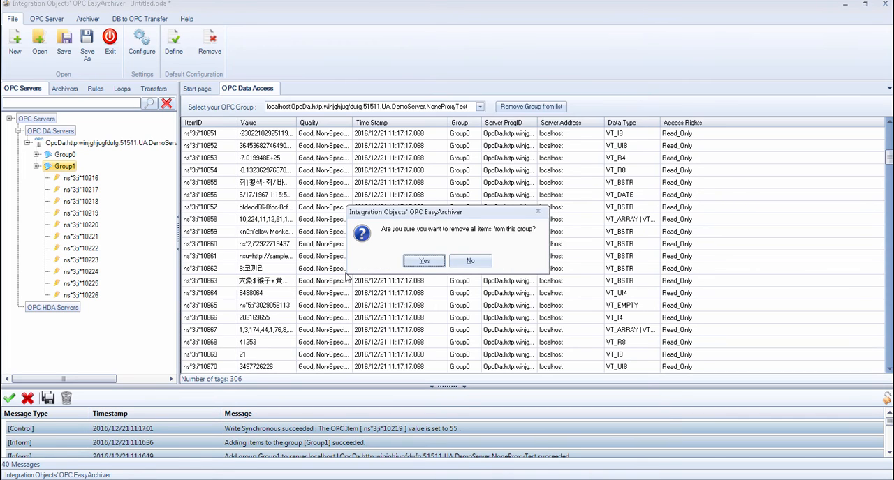
click(424, 262)
right_click(59, 166)
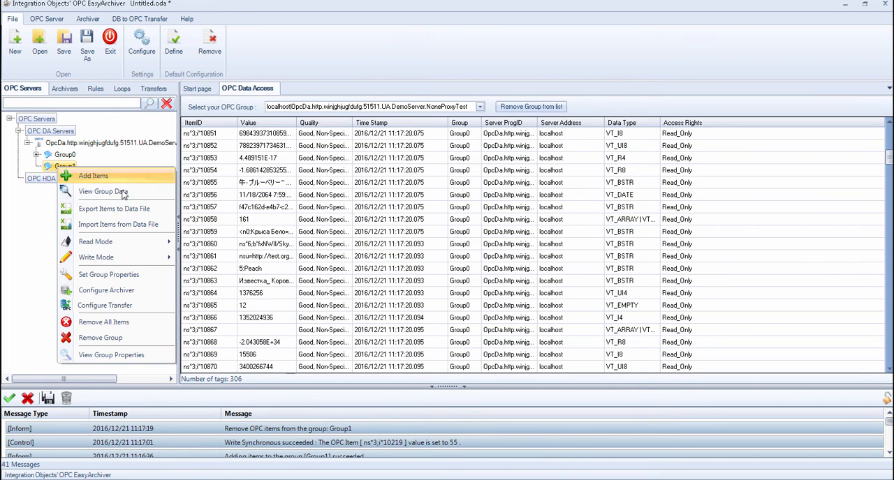
click(110, 339)
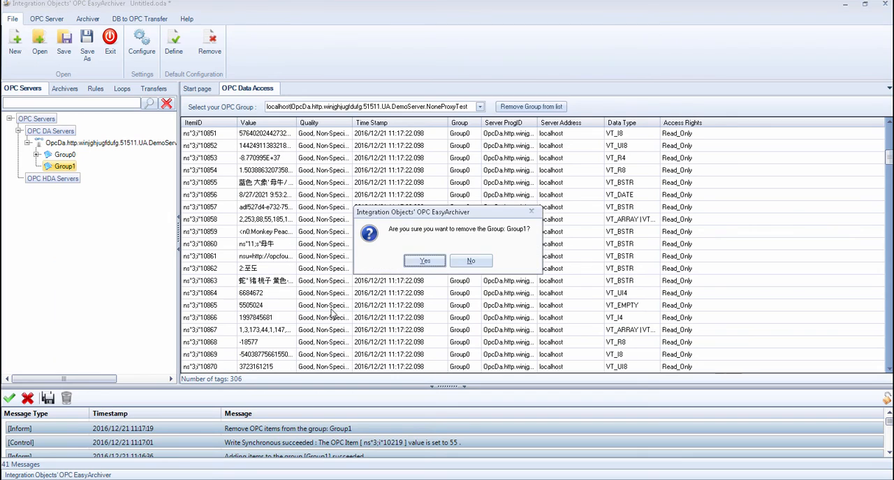
click(424, 262)
Disconnect the NoneProxyTest OPC DA server and remove it from the server tree
right_click(61, 144)
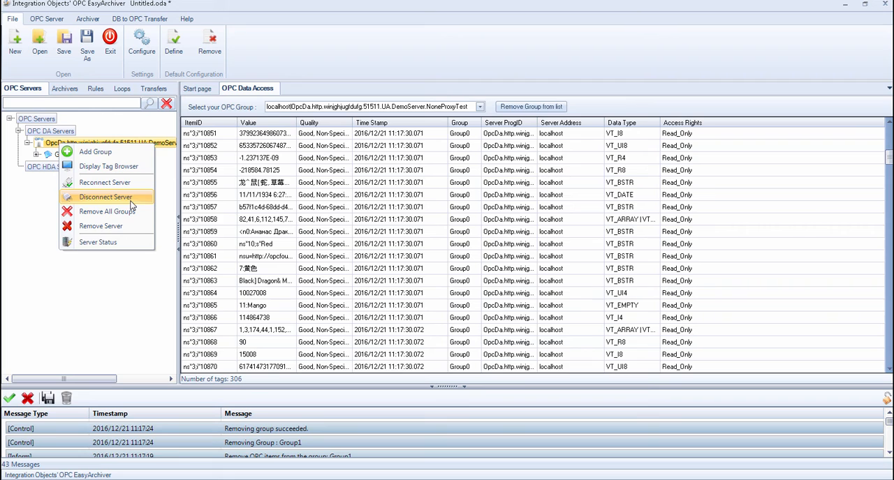
click(131, 203)
right_click(113, 144)
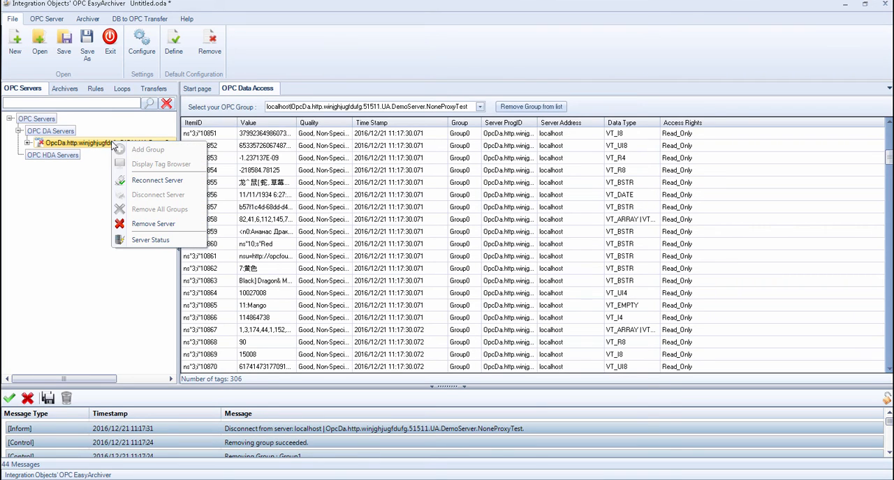
click(161, 222)
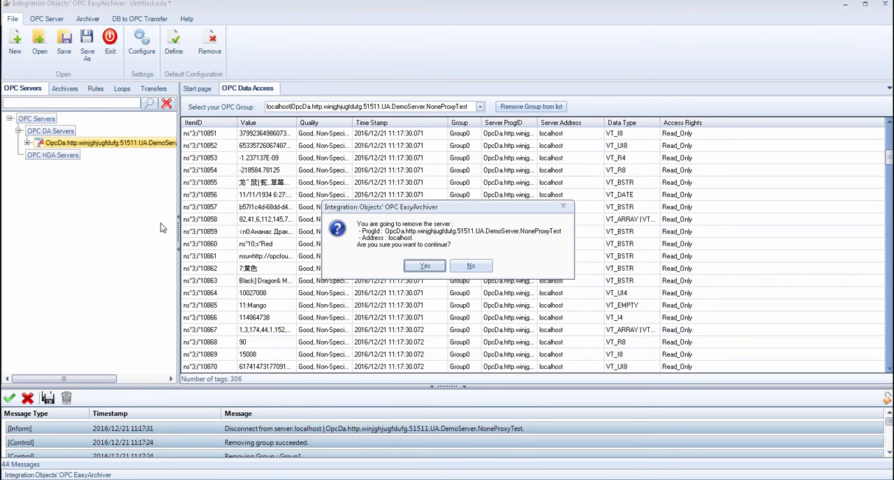
click(431, 266)
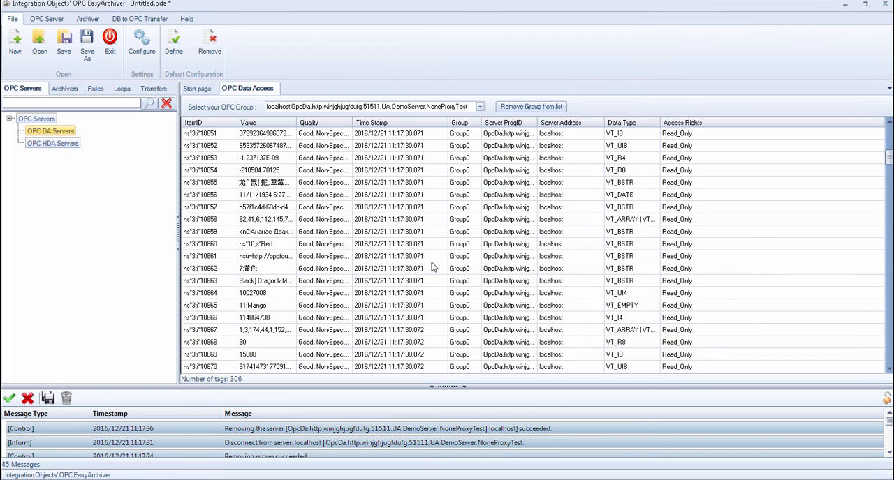
Switch to the OPC UA Wrapper, show the NoneProxyTest proxy's UA configuration, and discover the available endpoints
key(alt+Tab)
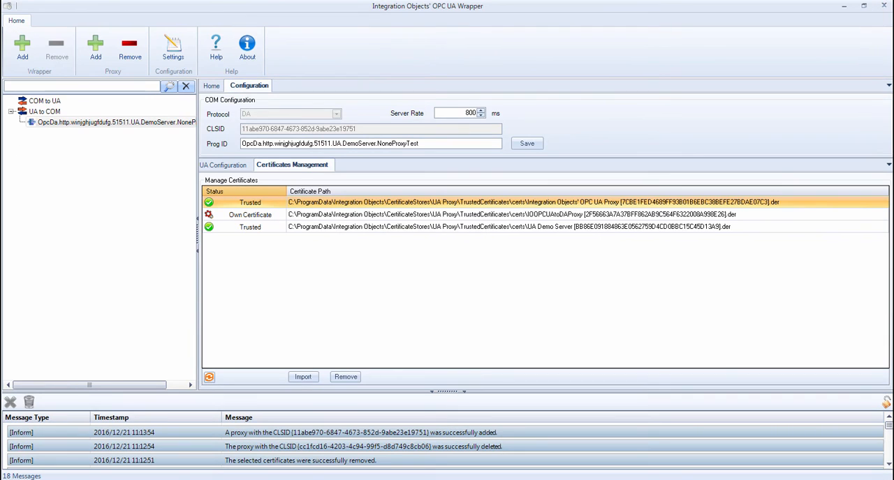
click(228, 166)
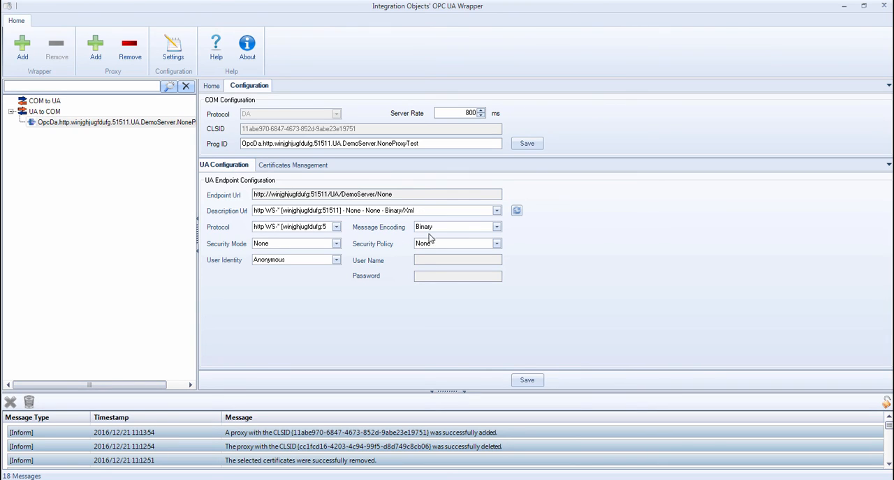
click(516, 215)
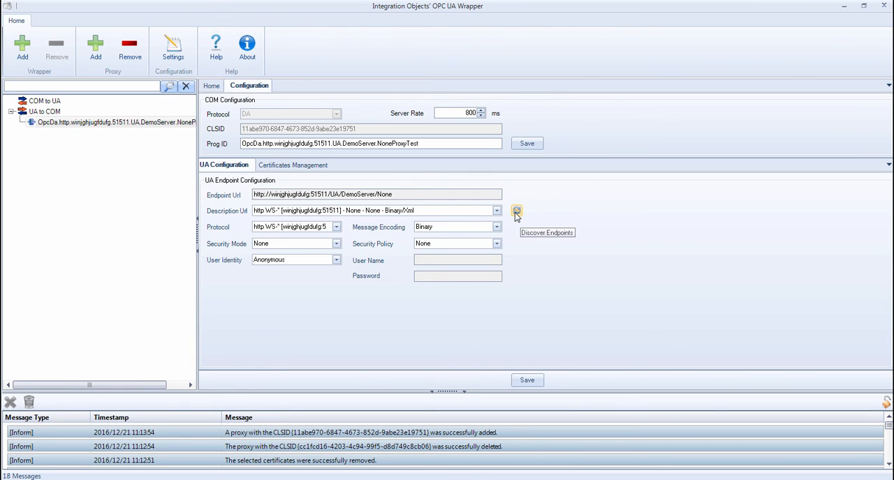
click(516, 213)
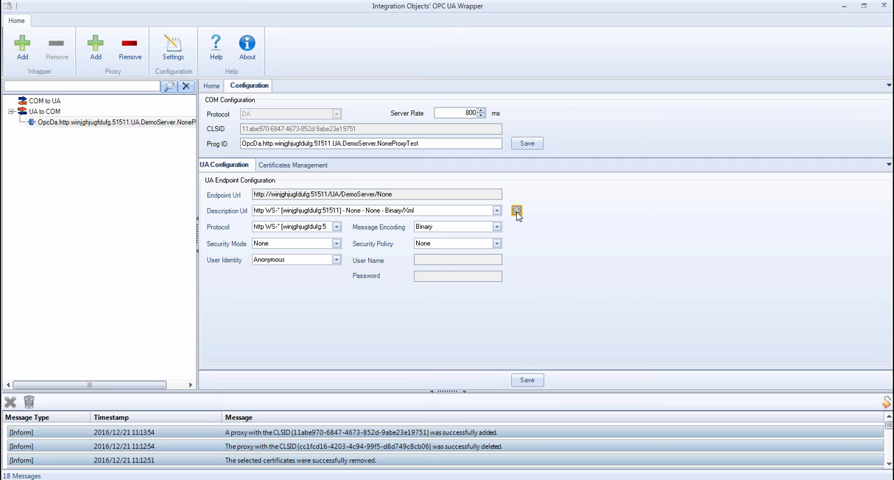
Choose the opc.tcp endpoint with Sign, Basic256 and Binary for the proxy, and set its user identity to UserName
click(496, 213)
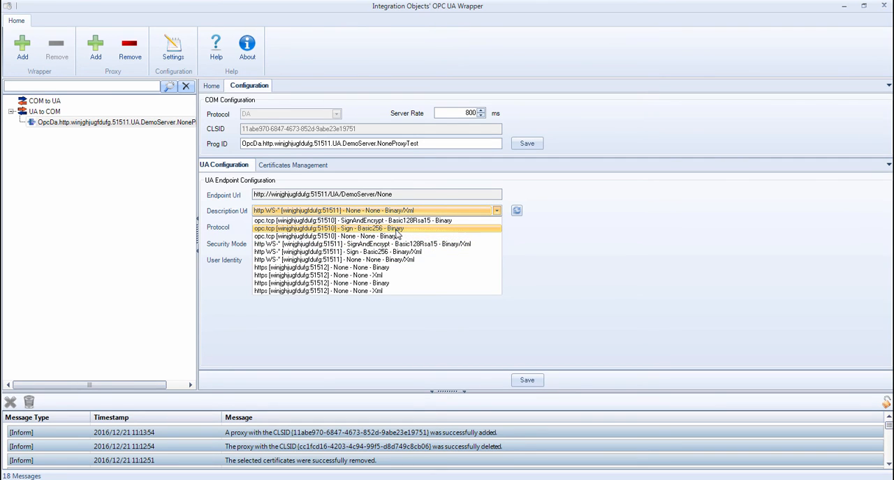
click(397, 231)
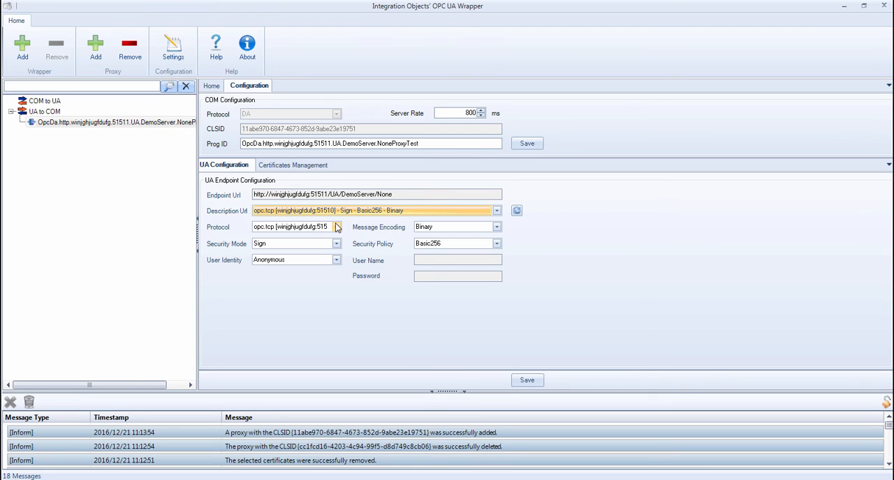
click(336, 244)
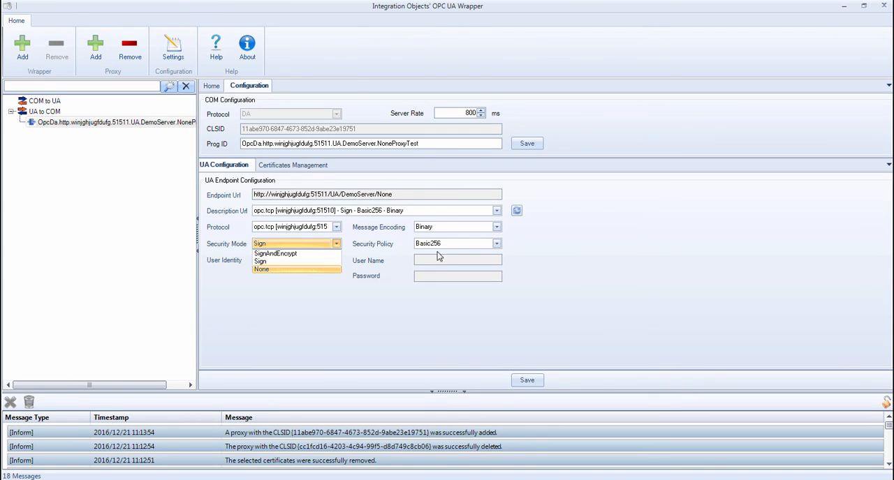
click(496, 244)
click(495, 244)
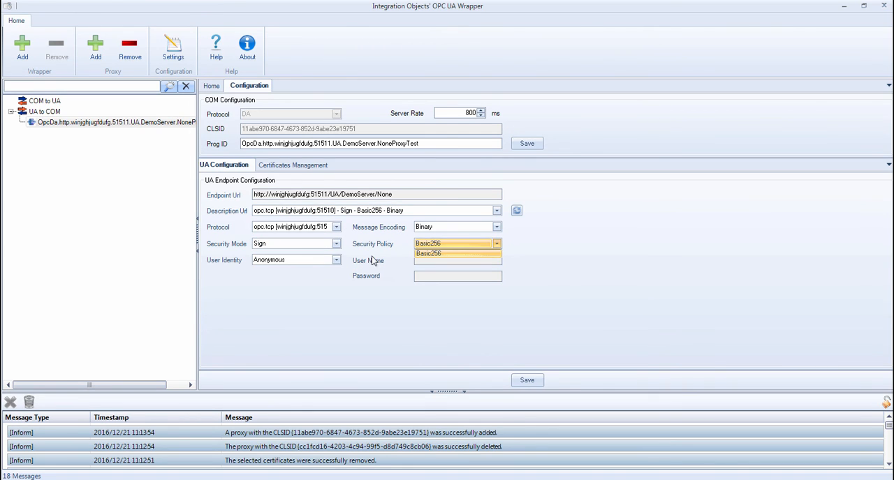
click(337, 260)
click(337, 260)
click(318, 278)
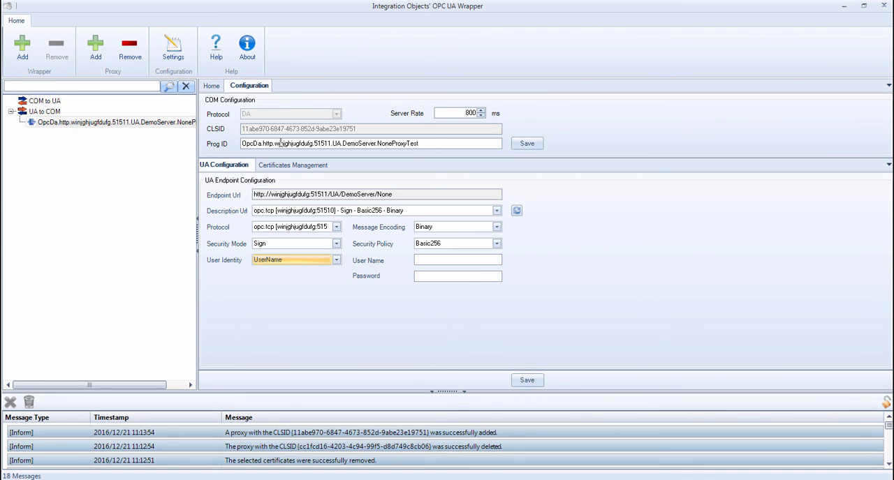
click(447, 145)
double_click(470, 113)
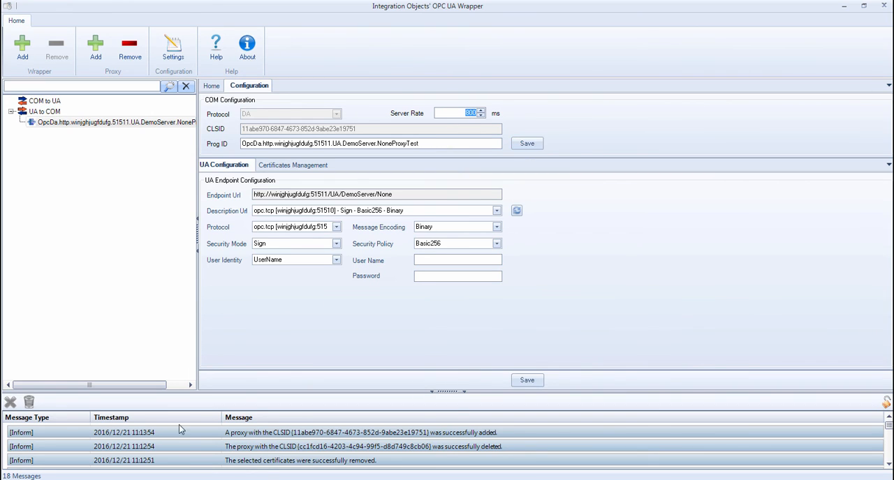
Review the Proxy Log settings and the proxy's automatic reconnection configuration, and close the settings
click(174, 58)
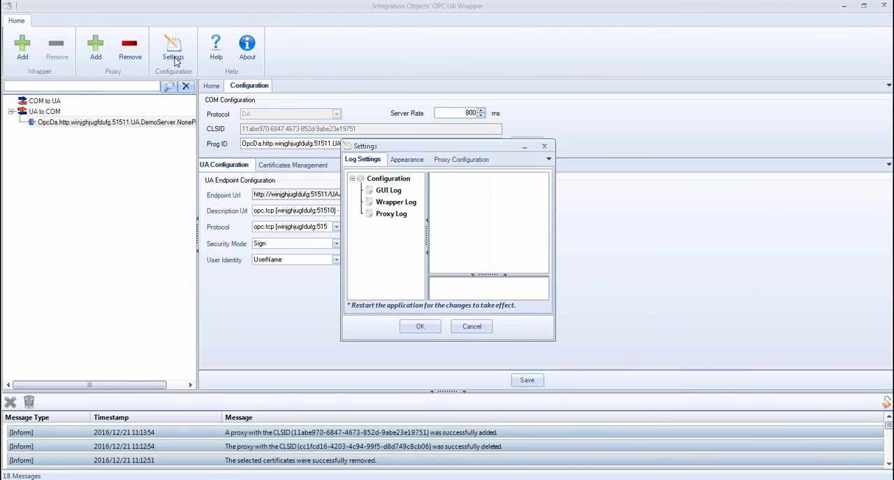
click(393, 215)
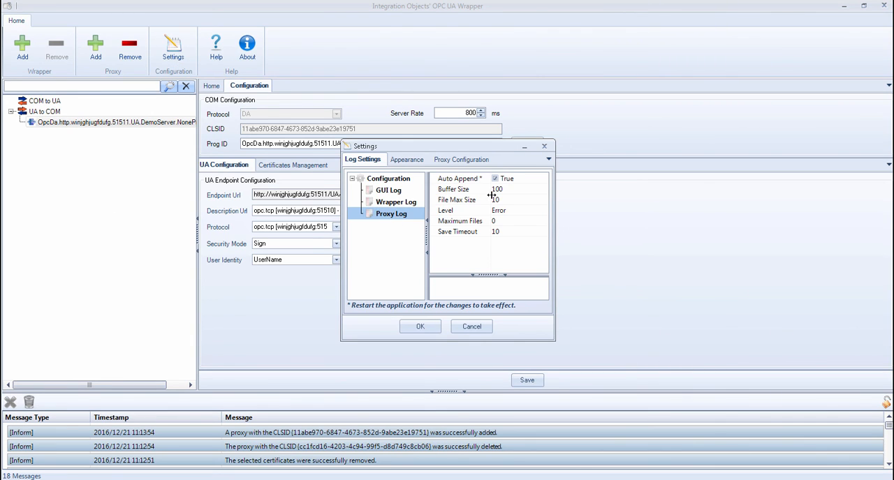
click(465, 163)
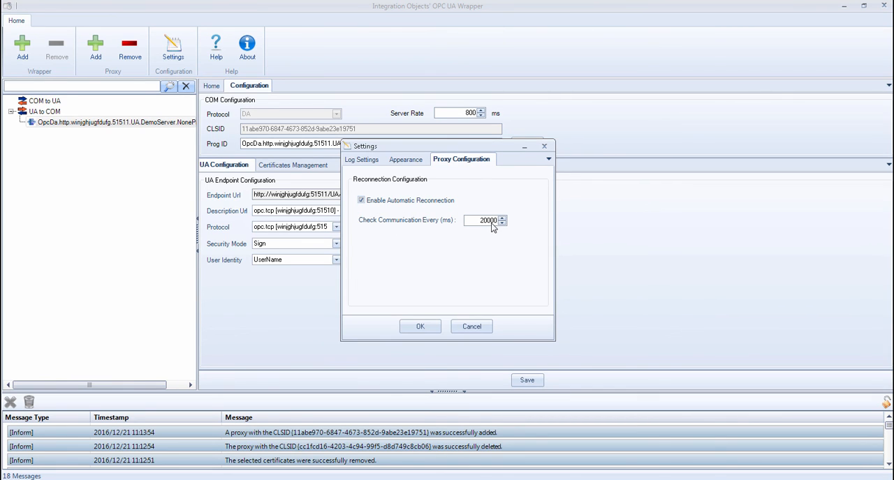
click(432, 328)
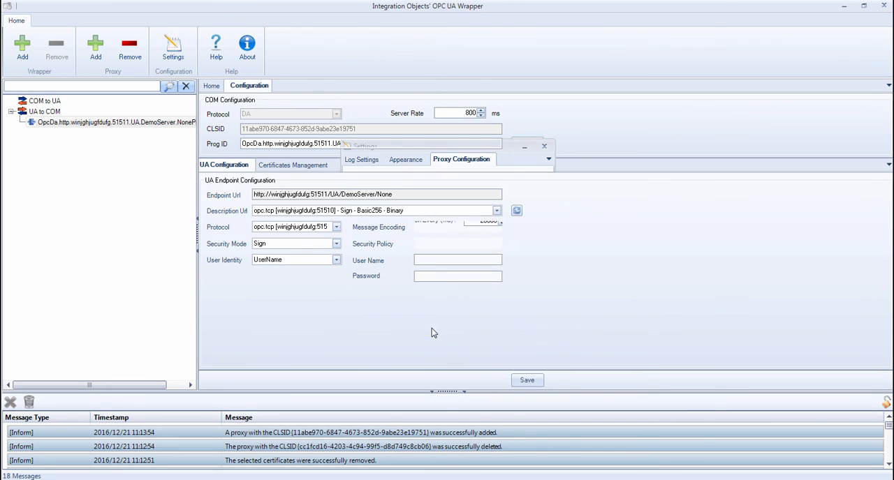
Delete the NoneProxyTest proxy under UA to COM and confirm the deletion
click(89, 126)
right_click(89, 126)
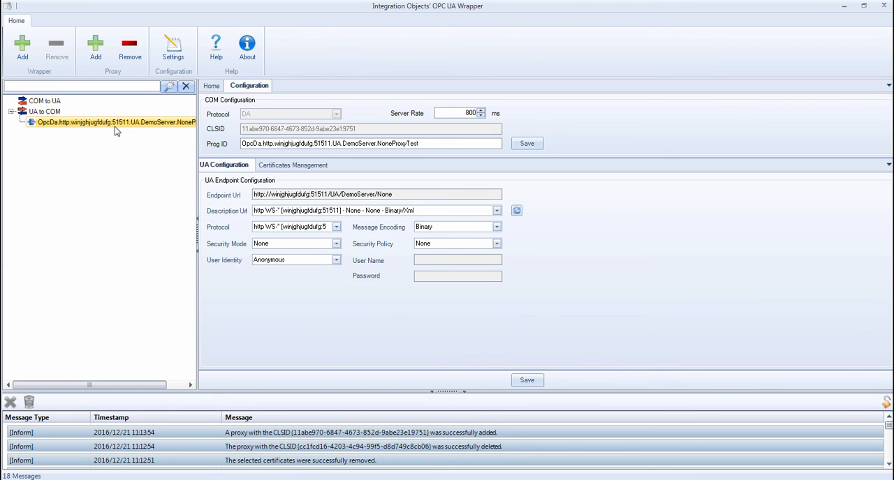
click(116, 128)
click(424, 263)
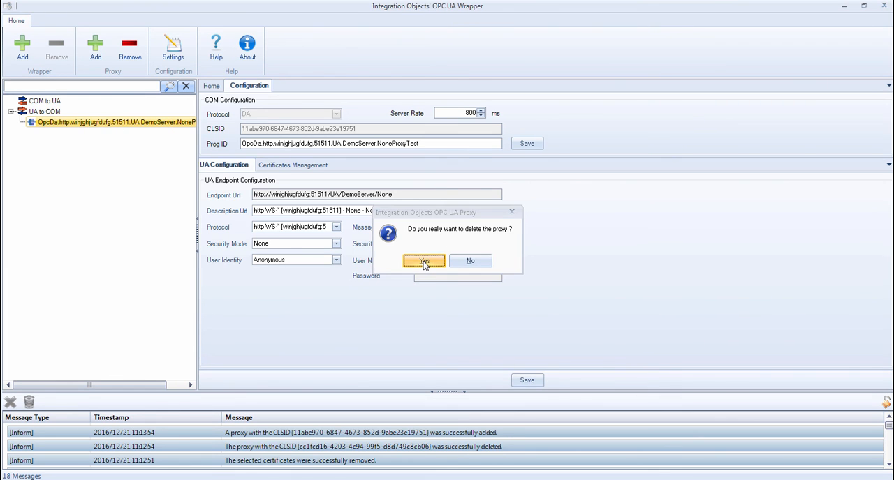